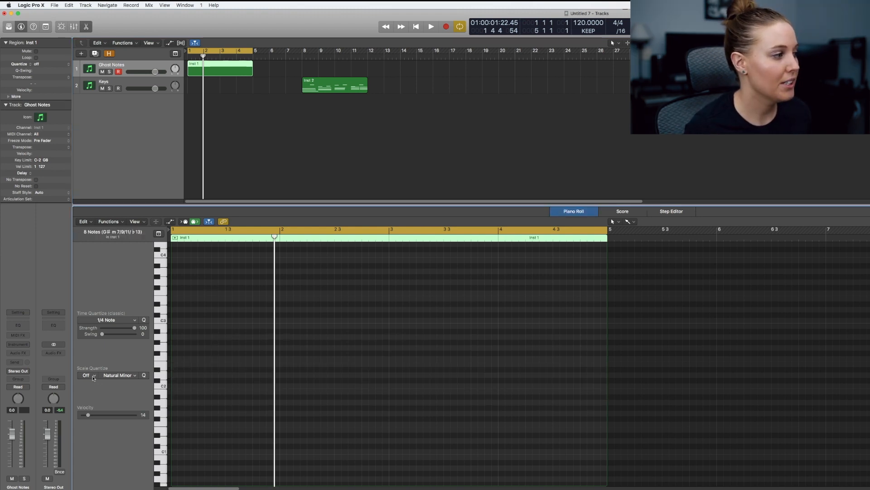
Set the Ghost Notes region's Scale Quantize to G# Natural Minor in the Piano Roll
click(93, 376)
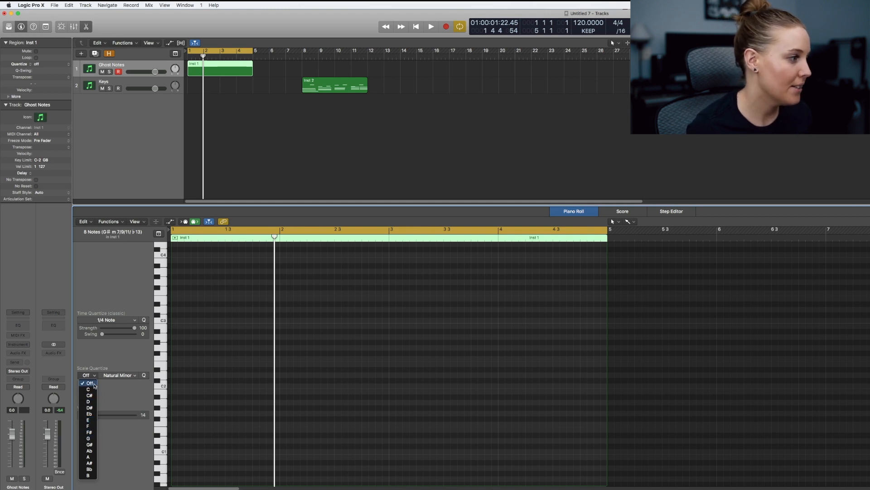
click(90, 444)
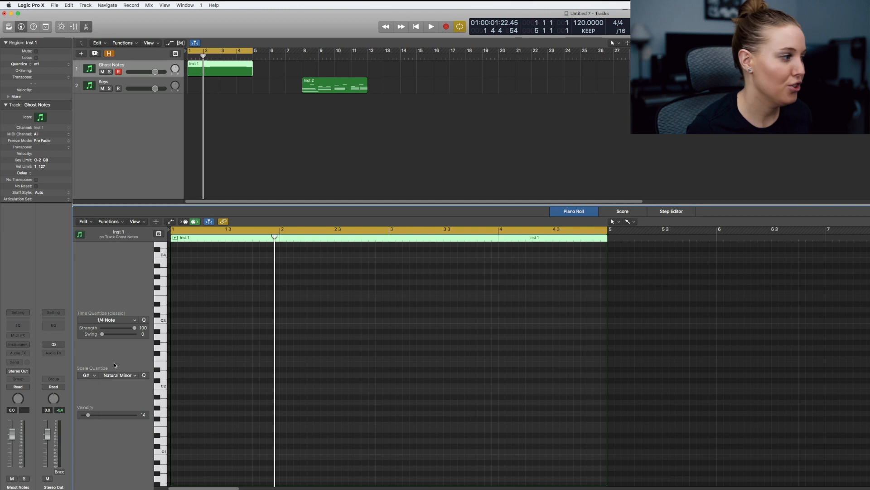
click(136, 378)
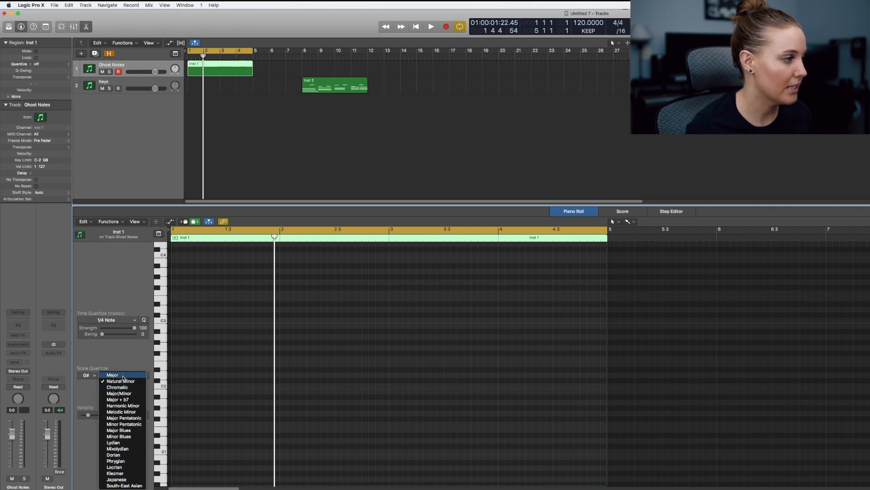
click(143, 379)
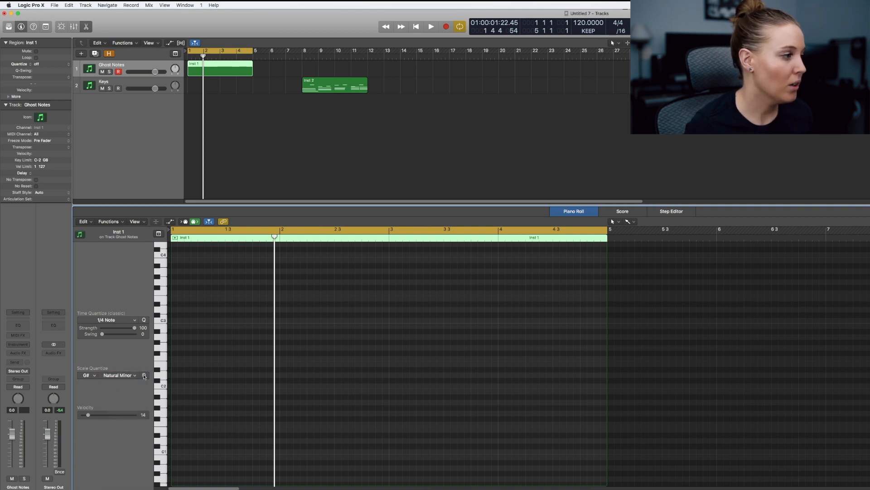
Paint the G# natural minor scale from G#2 up to G#3 with the Brush Tool at the start of the Ghost Notes region
click(612, 222)
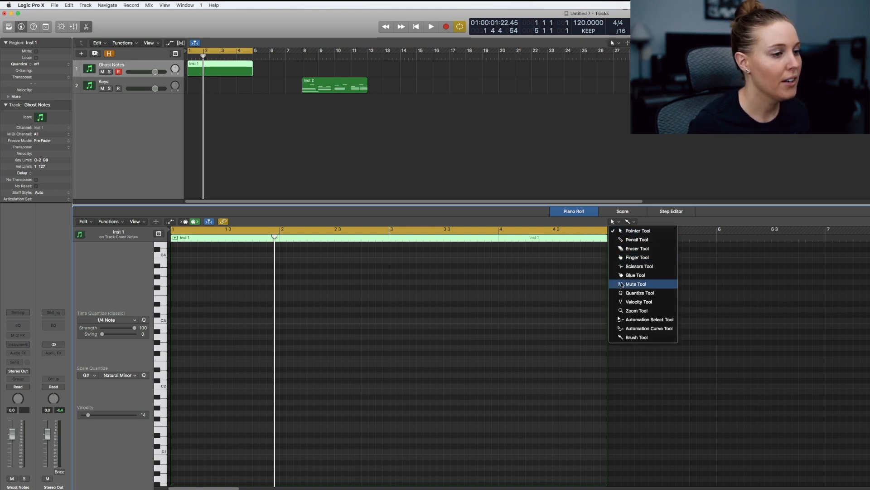
click(635, 337)
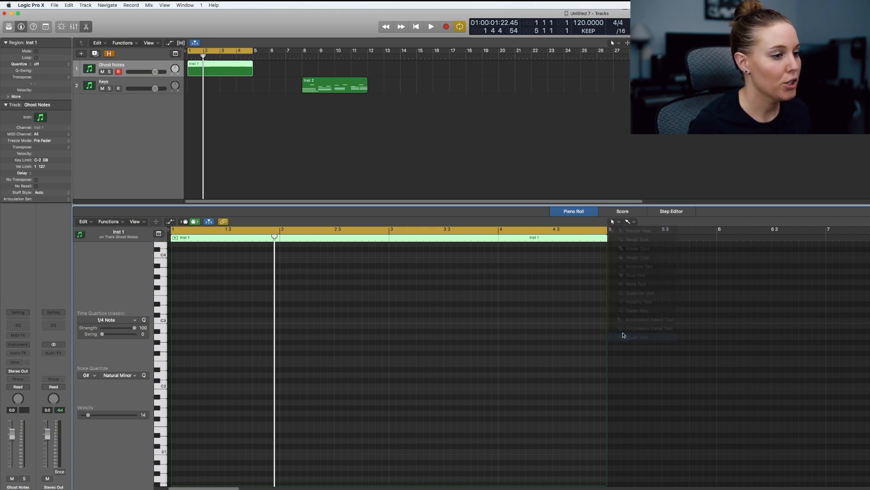
click(177, 343)
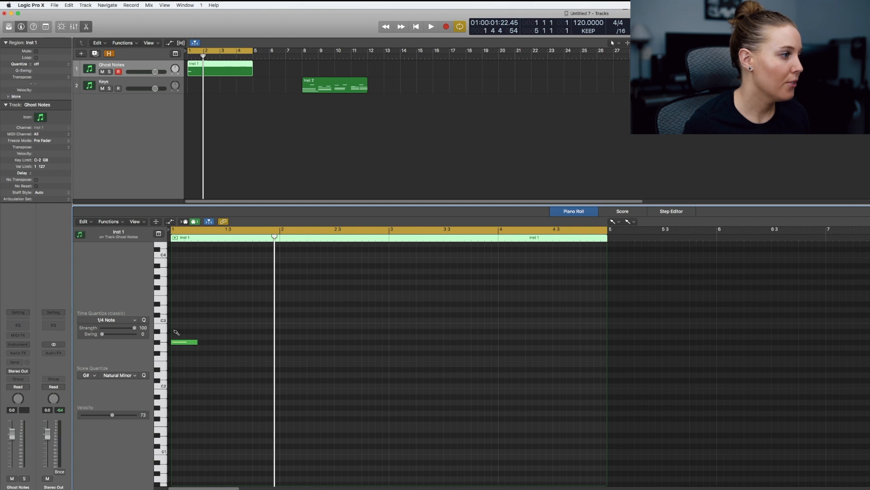
click(177, 332)
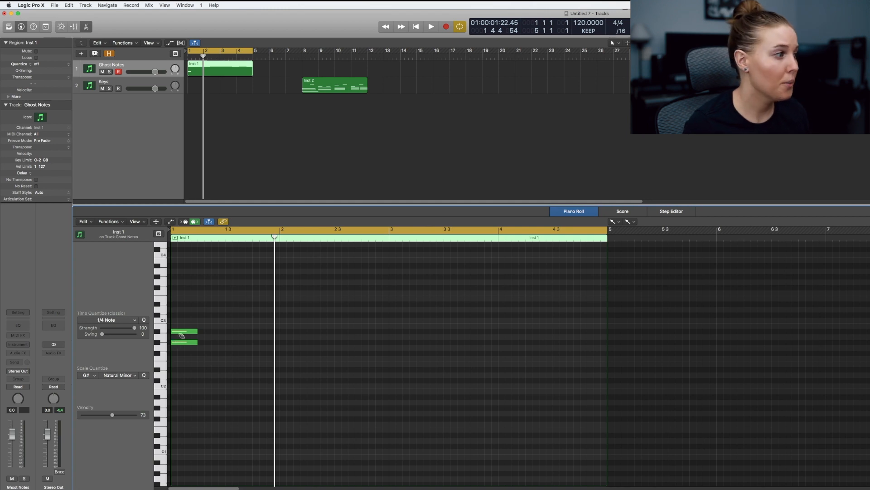
click(176, 277)
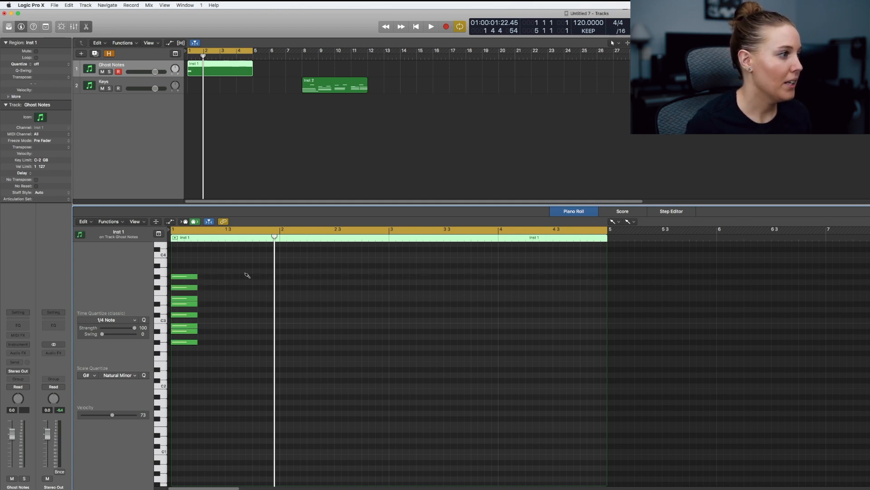
Switch to the Pointer Tool and lengthen all the scale notes together to the region's end at bar 5
click(612, 222)
click(617, 231)
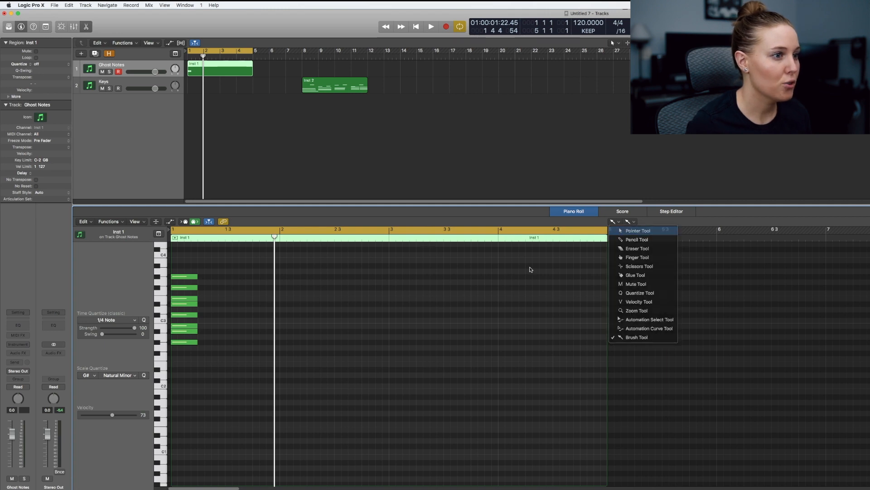
mouse_move(201, 271)
mouse_down()
mouse_move(201, 323)
mouse_move(172, 347)
mouse_up()
drag(198, 279, 609, 304)
click(222, 351)
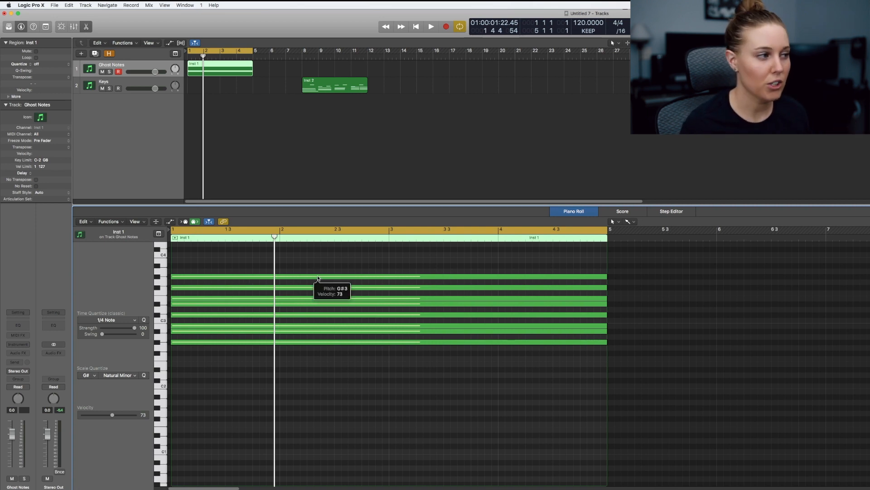
Select all the stretched scale notes and mute them as silent guides
drag(340, 261, 317, 389)
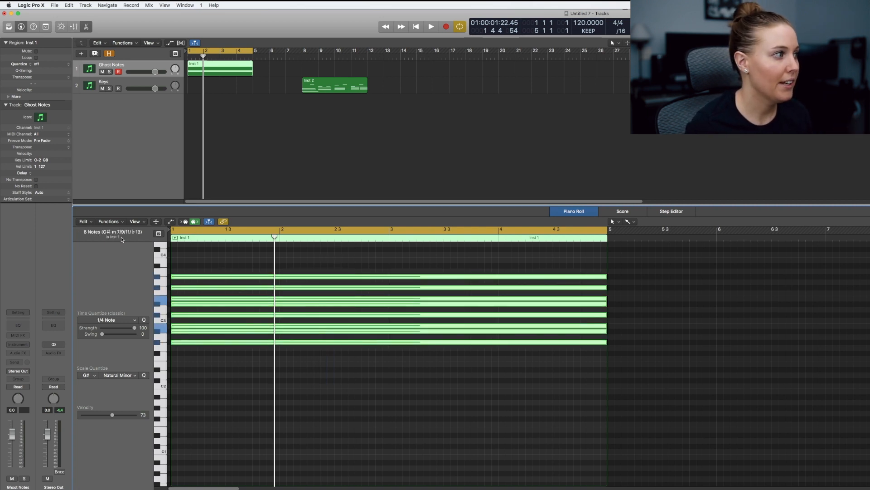
click(114, 224)
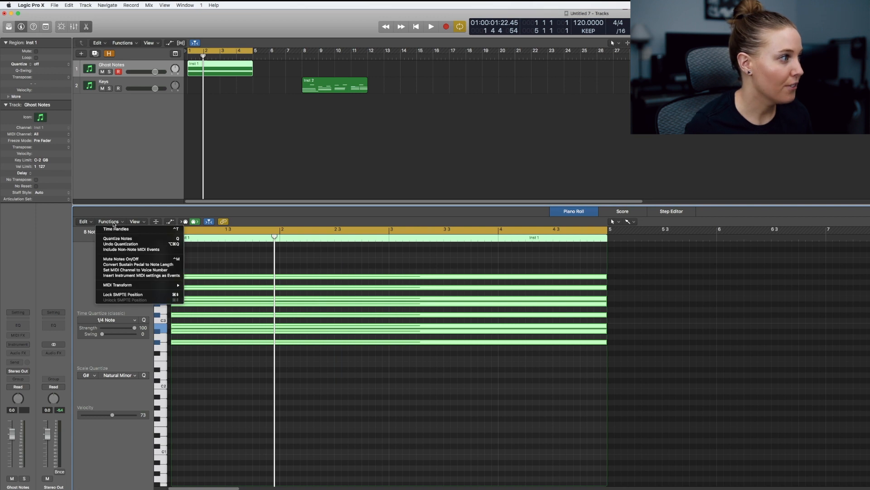
click(117, 260)
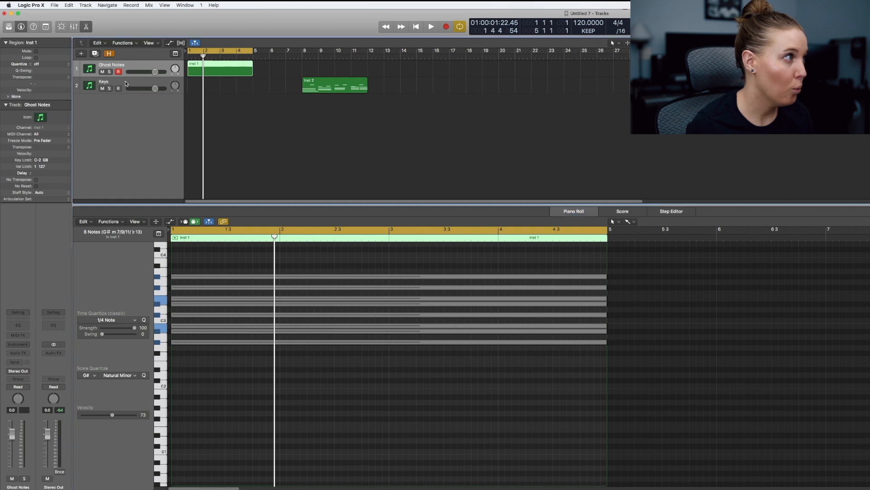
Create a four-bar region at bar 1 on the Keys track and show it together with the Ghost Notes region in the Piano Roll
click(126, 83)
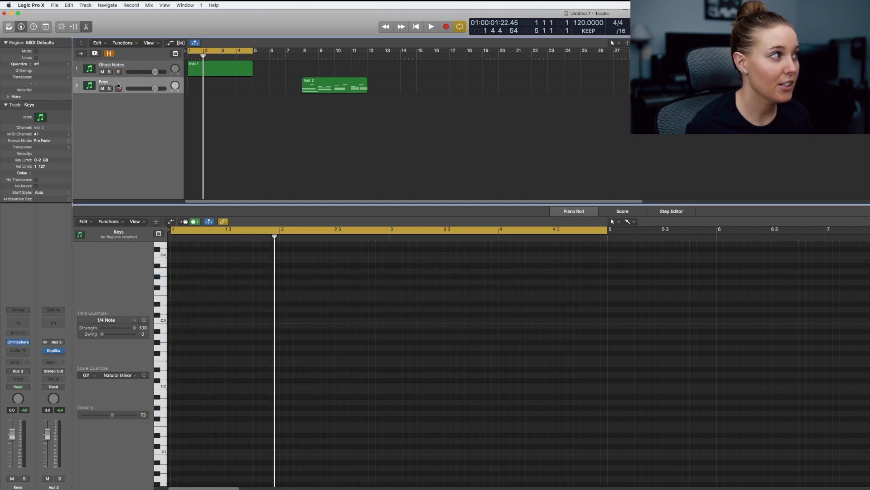
right_click(195, 82)
click(205, 85)
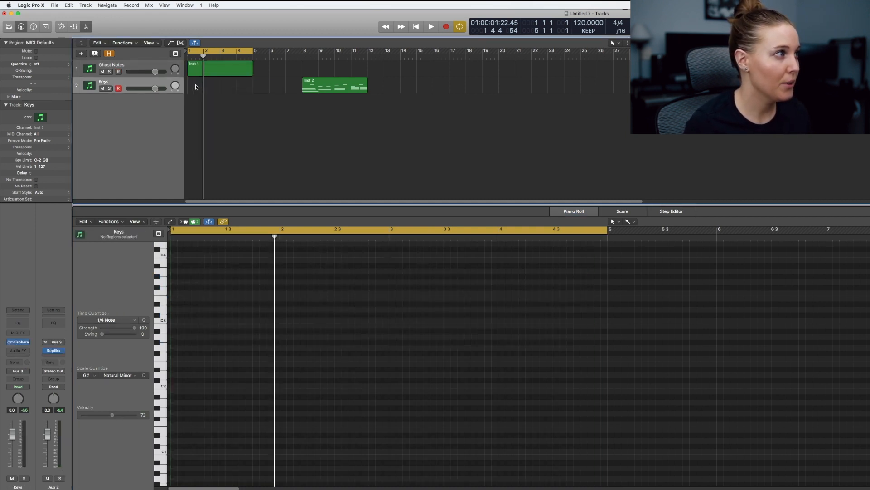
drag(204, 89, 230, 88)
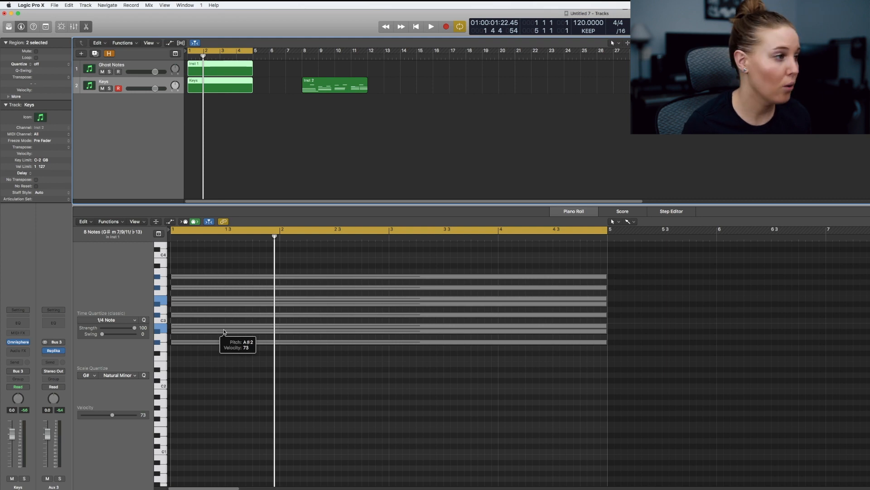
Draw the melody's first bar in the Keys region along the ghost notes: G#2, B2, C#3 and D#3
click(177, 342)
click(177, 344)
key(super+z)
drag(178, 352, 214, 326)
drag(238, 364, 240, 315)
super+click(265, 363)
drag(266, 364, 290, 326)
Continue the Keys melody with B2, G#2, A#2 and E3 in bar 2, and fill bars 3 and 4 with ghost-scale notes
super+click(290, 363)
key(space)
key(space)
super+click(318, 364)
drag(318, 364, 345, 331)
super+click(344, 363)
key(space)
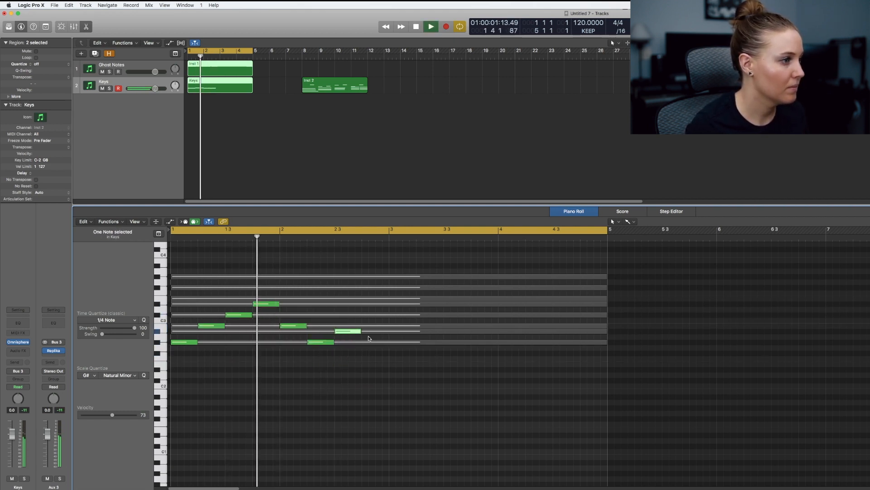
super+click(368, 363)
drag(368, 363, 368, 298)
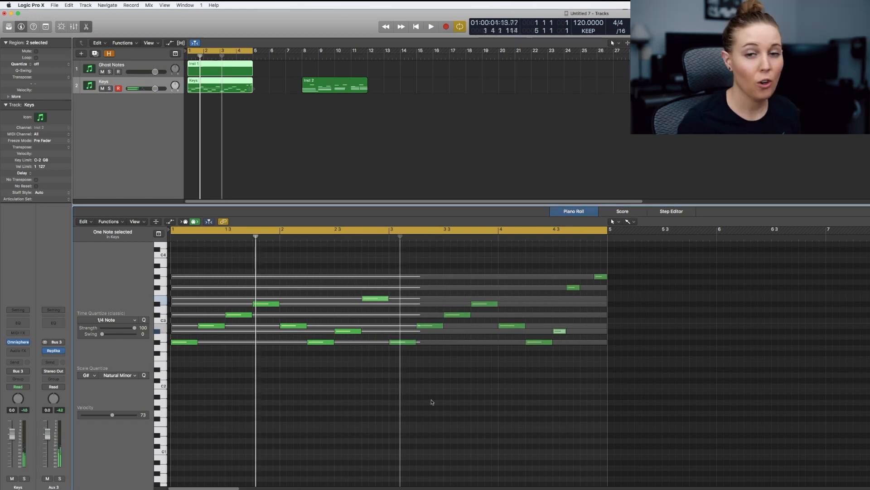
Play back the finished four-bar Keys melody from the beginning
key(space)
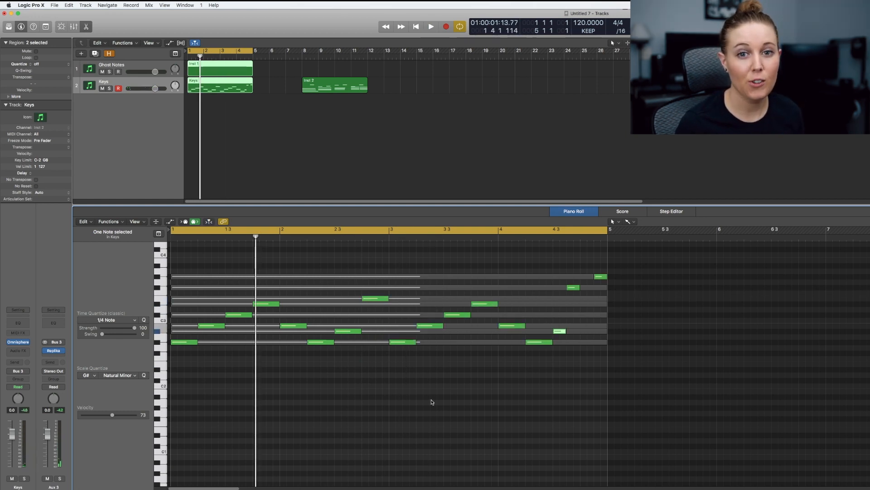
key(space)
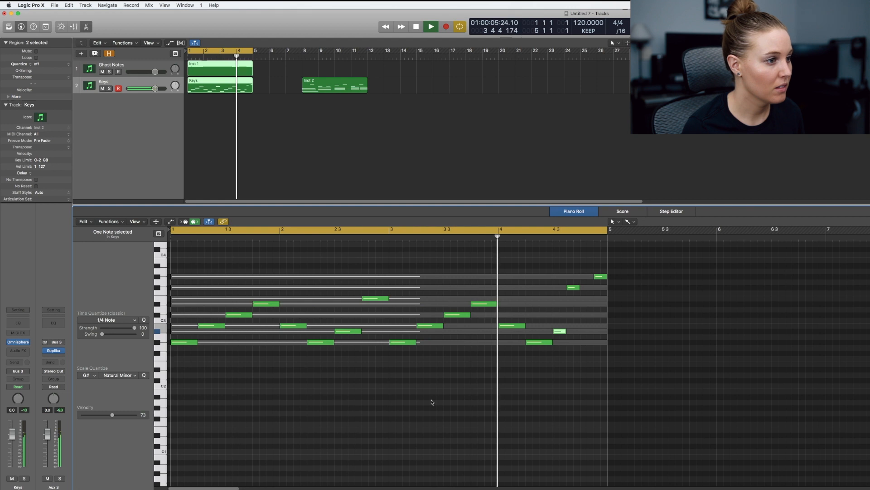
key(Return)
key(space)
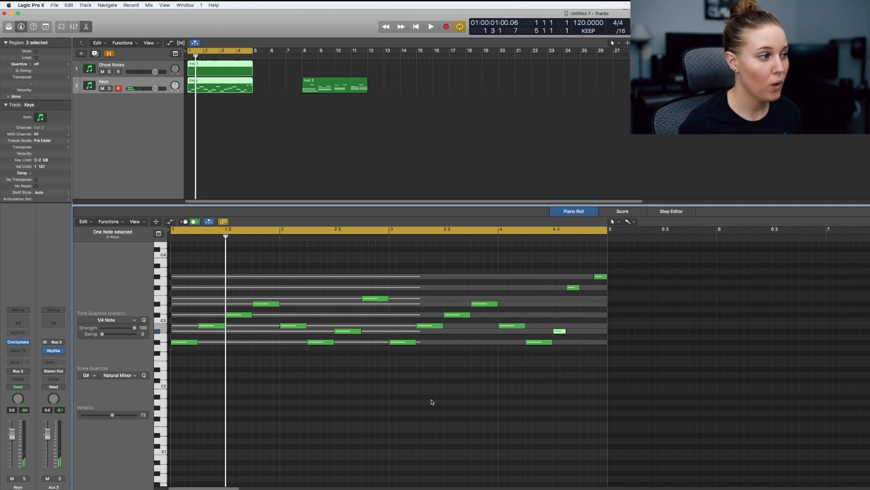
Add a second Keys track with a four-bar region at bar 1, and select that region together with the Ghost Notes region
click(134, 83)
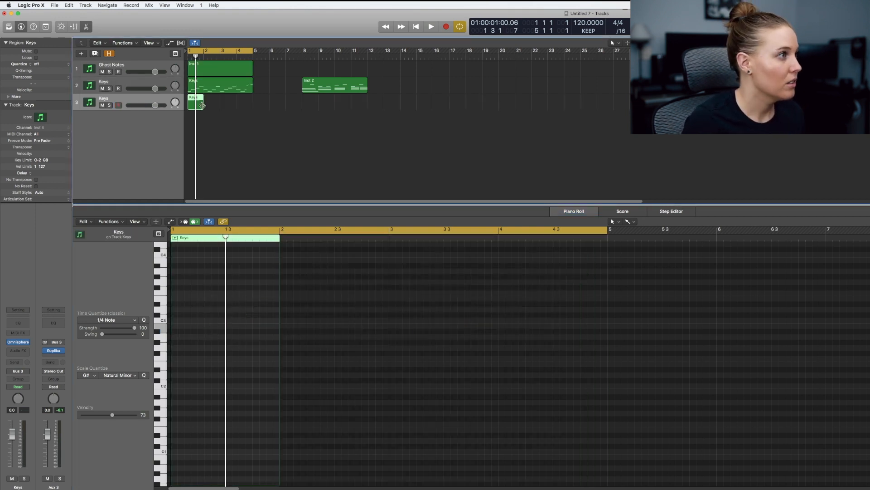
drag(204, 106, 252, 108)
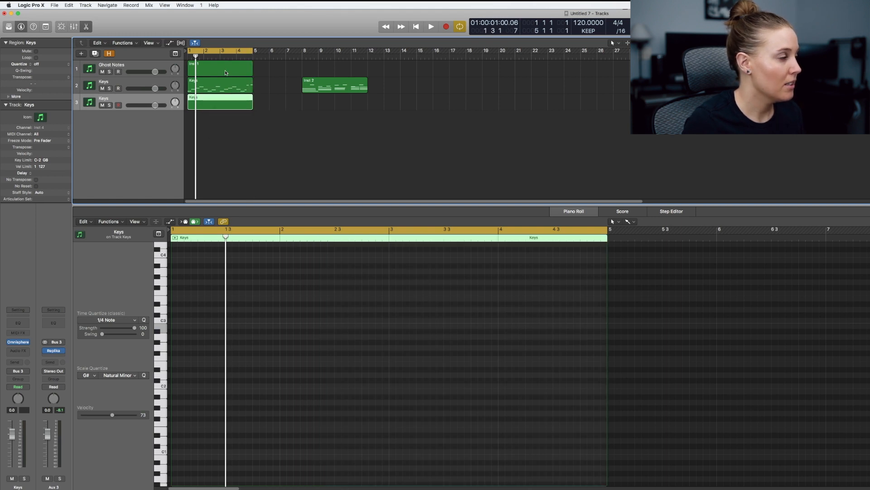
shift+click(235, 70)
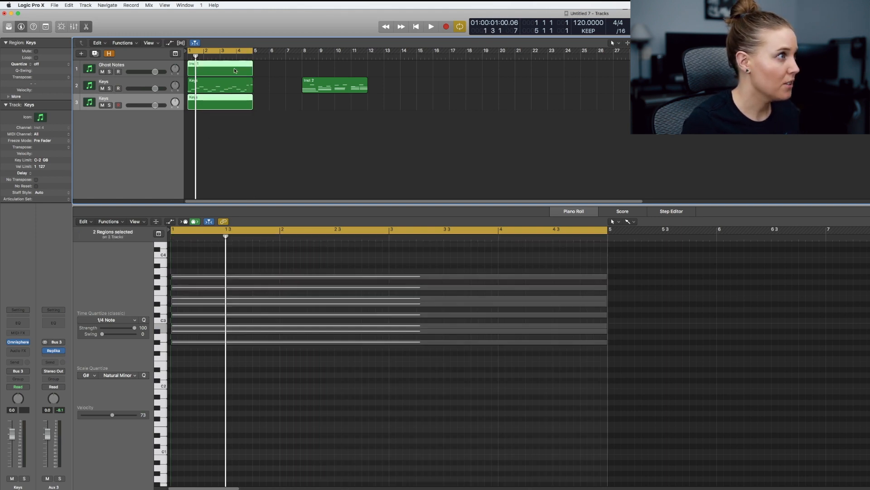
Draw a G#2, B2 and D#3 chord filling bar 1 of the new Keys region, with Time Quantize at 1/1 Note
super+click(172, 362)
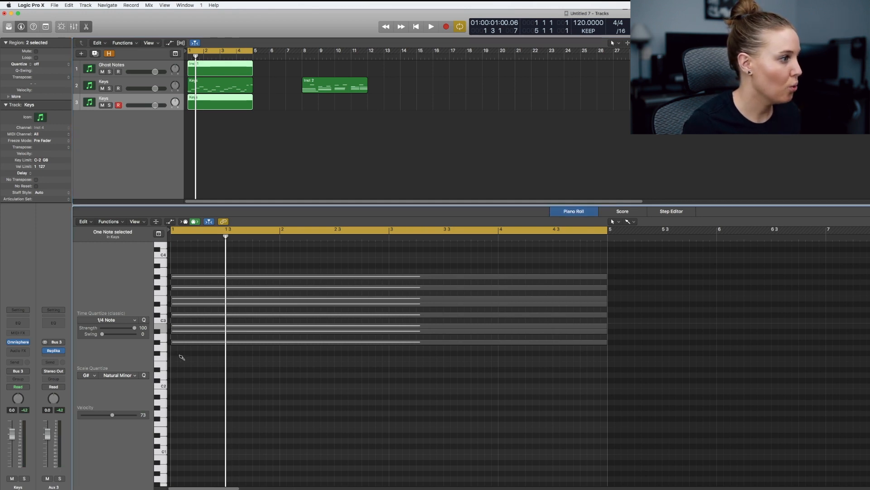
super+click(180, 354)
click(120, 320)
click(167, 349)
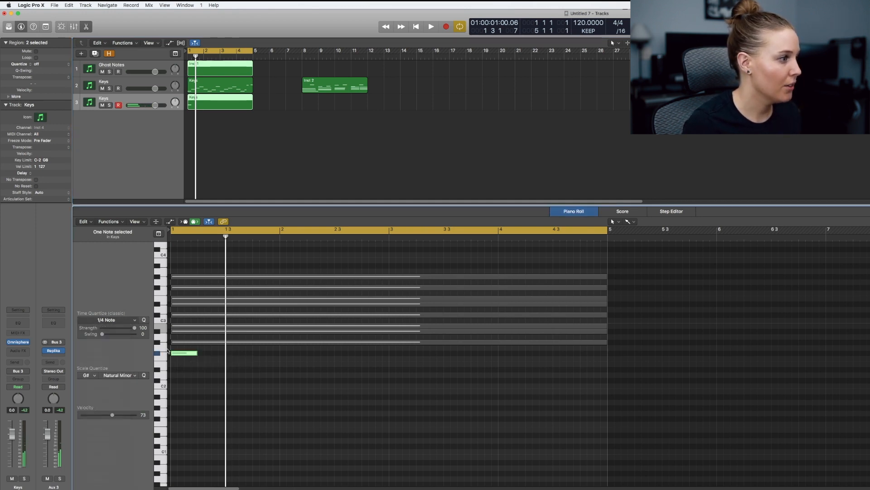
key(Delete)
super+click(179, 363)
drag(211, 367, 188, 326)
drag(195, 379, 199, 303)
Draw full-bar chords of A#2, C#3, F#3 in bar 2 and A#2, D#3, G#3 in bar 3
drag(297, 364, 302, 289)
super+click(367, 369)
drag(366, 370, 469, 331)
super+click(405, 380)
drag(405, 380, 406, 304)
super+click(428, 378)
drag(428, 378, 433, 276)
drag(456, 250, 460, 292)
Draw a full-bar chord of B2, E3 and G#3 in bar 4 of the new Keys region
super+click(521, 364)
super+click(523, 365)
drag(522, 364, 524, 299)
super+click(524, 365)
drag(524, 365, 526, 279)
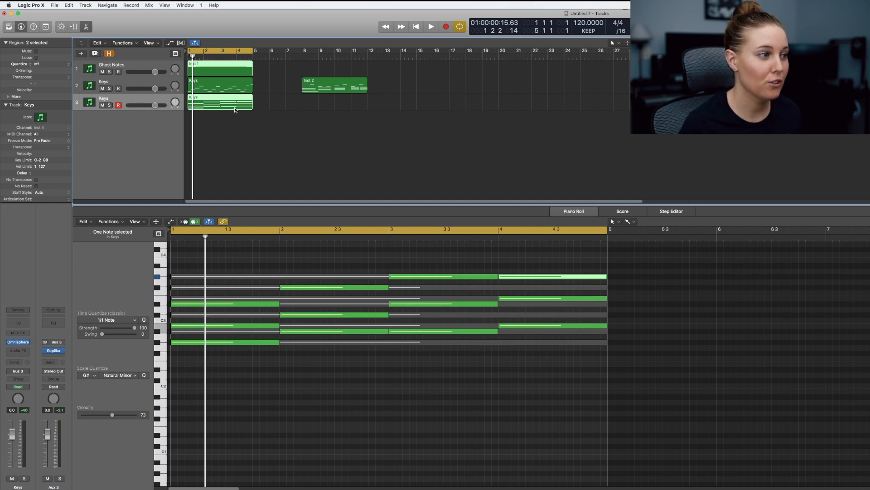
Play back the chords with the melody, and select each bar's chord in turn to read its name
key(space)
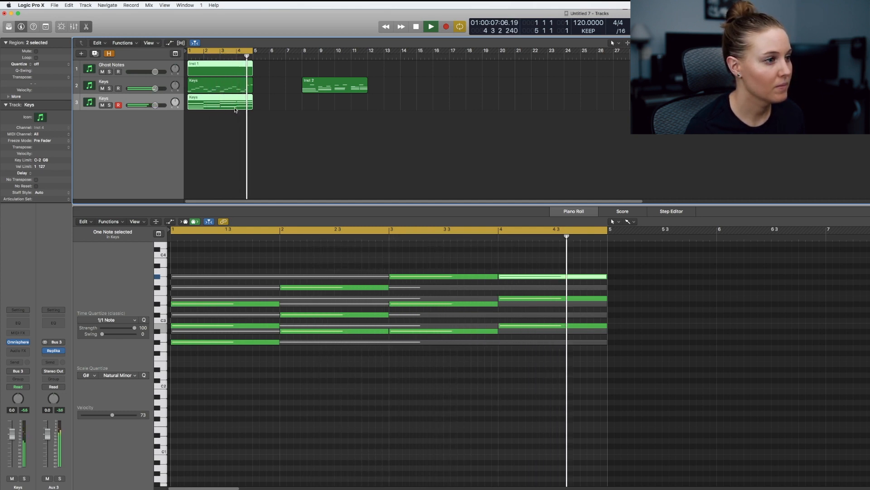
key(space)
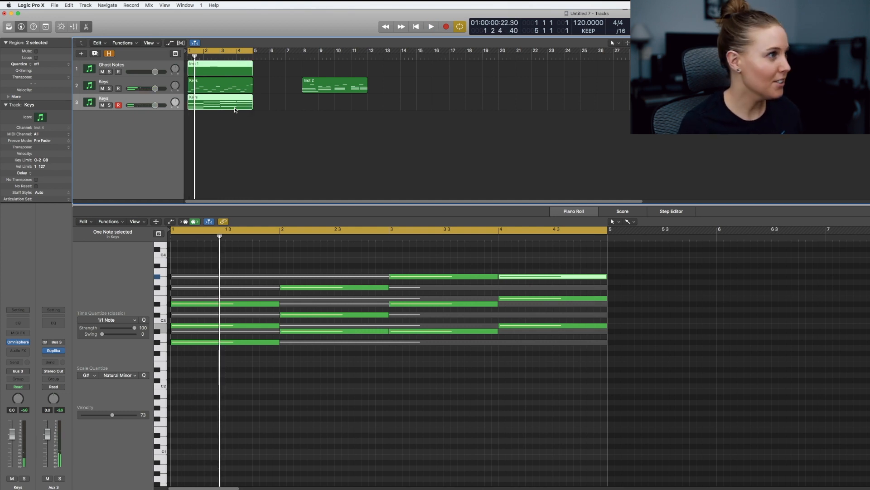
shift+click(235, 74)
drag(236, 288, 234, 361)
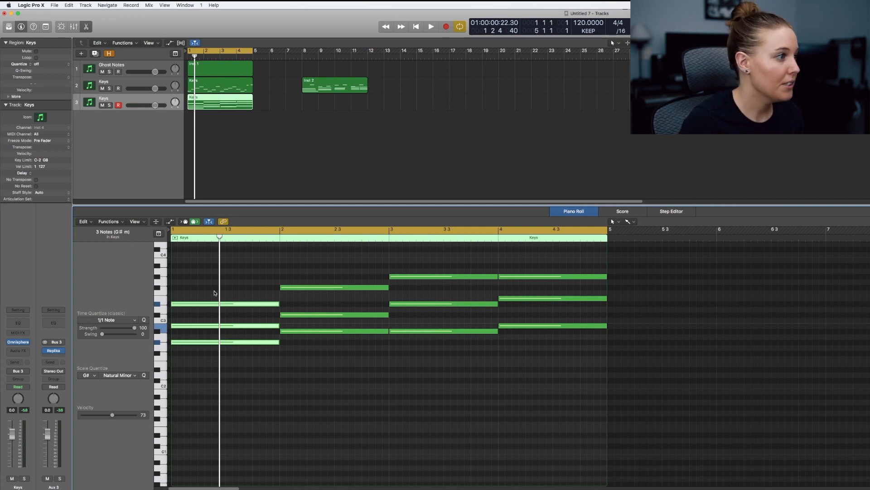
drag(327, 267, 339, 345)
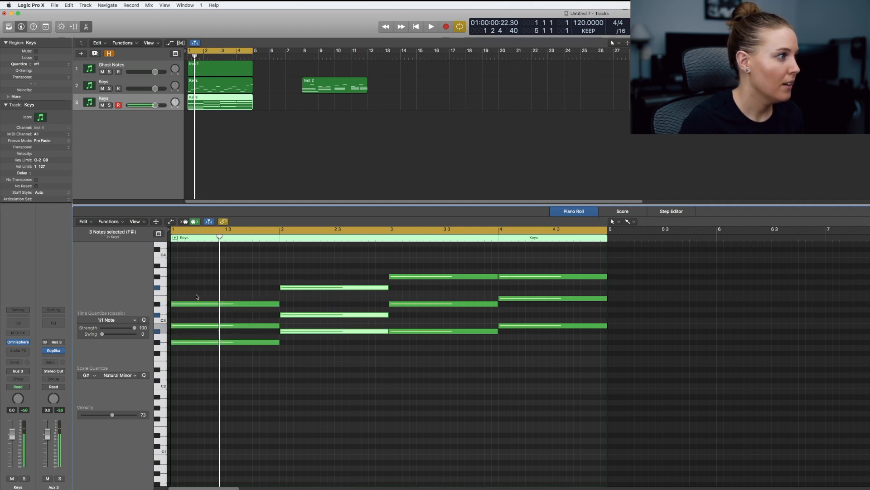
drag(455, 260, 453, 358)
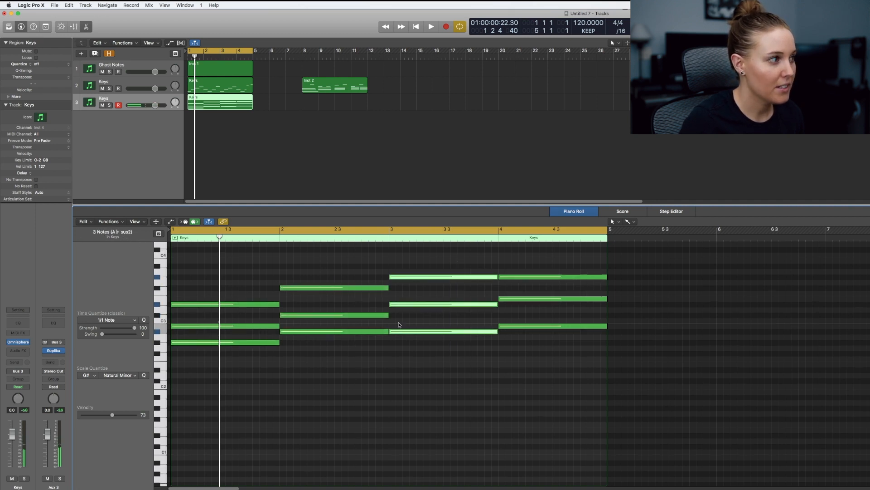
drag(543, 268, 540, 351)
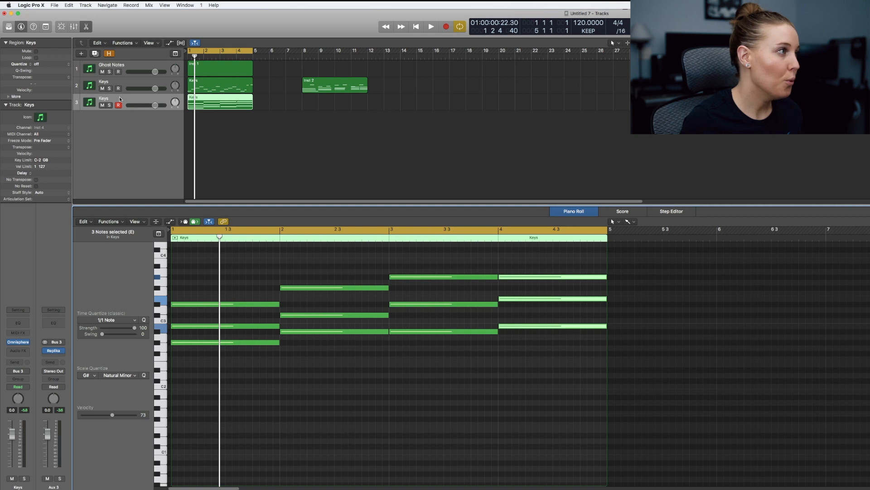
Add a new software instrument track with the Yamaha Grand Piano sound and mute the three existing tracks
key(alt+super+n)
click(526, 84)
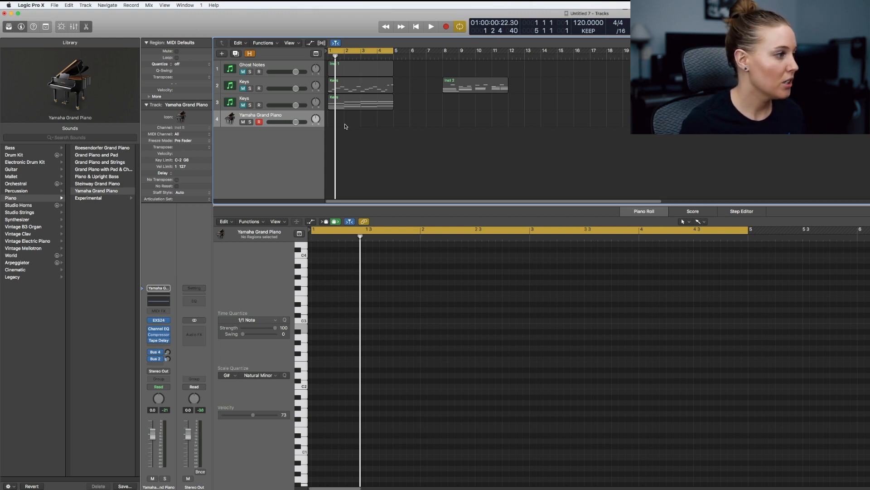
Insert the Transposer MIDI effect on the Yamaha Grand Piano channel and set its root to G# and its scale to Natural Minor
click(161, 311)
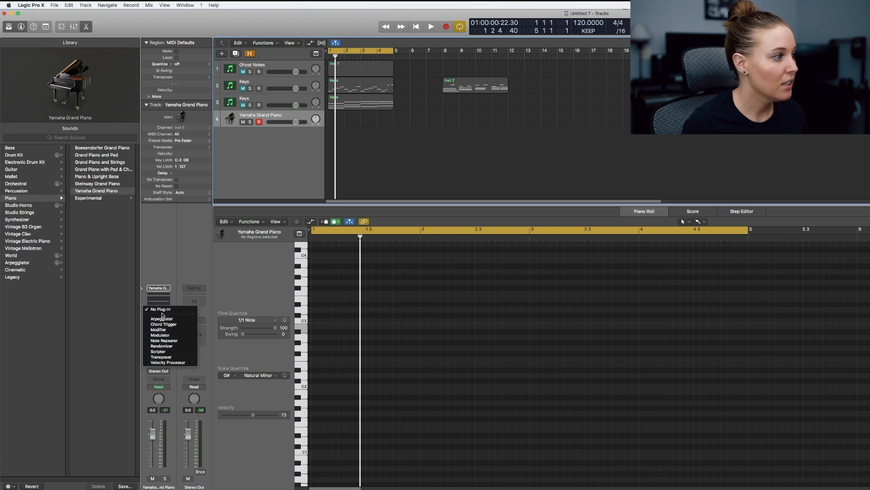
click(169, 358)
drag(81, 19, 581, 134)
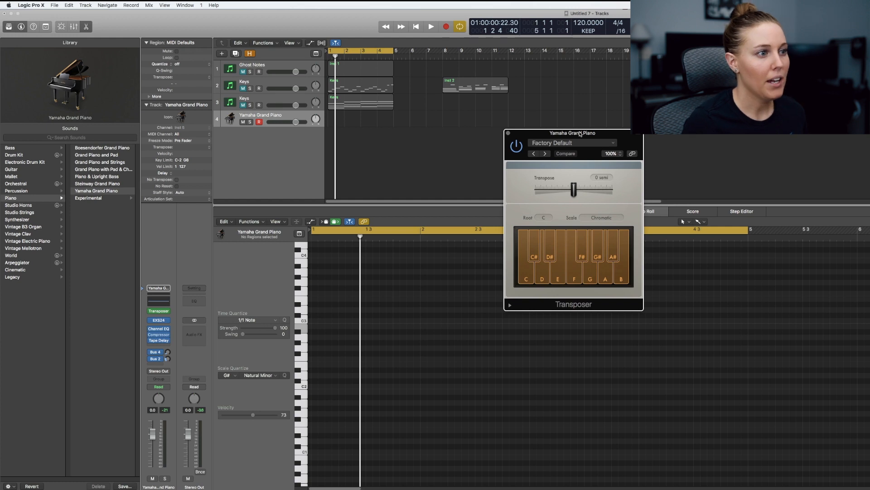
click(546, 218)
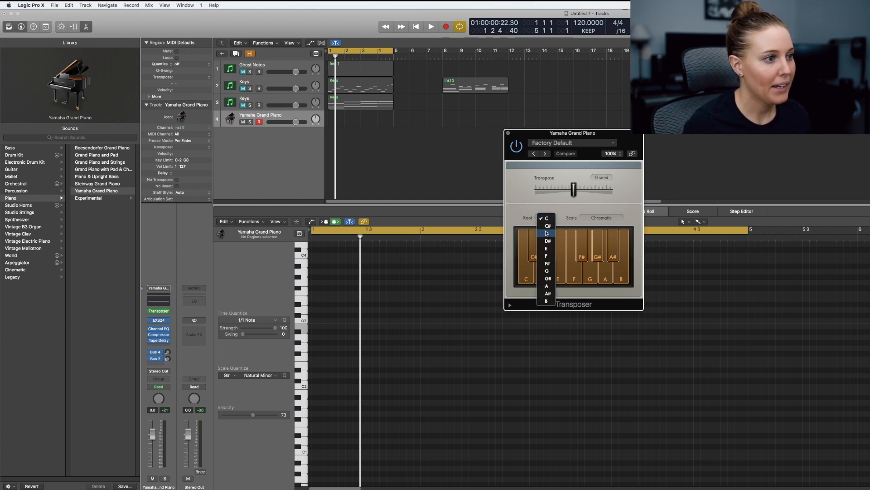
click(546, 279)
click(603, 217)
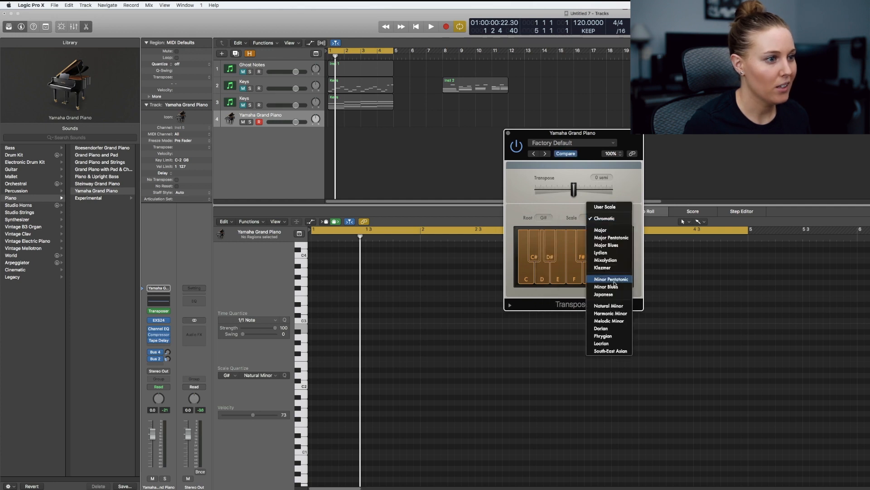
click(620, 306)
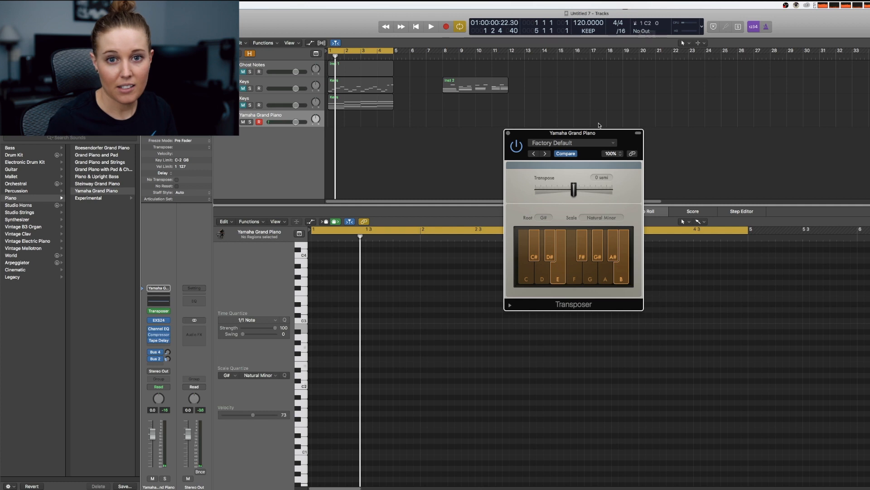
Toggle the Transposer off and back on, and record a four-bar chord progression on the Yamaha Grand Piano track
click(516, 146)
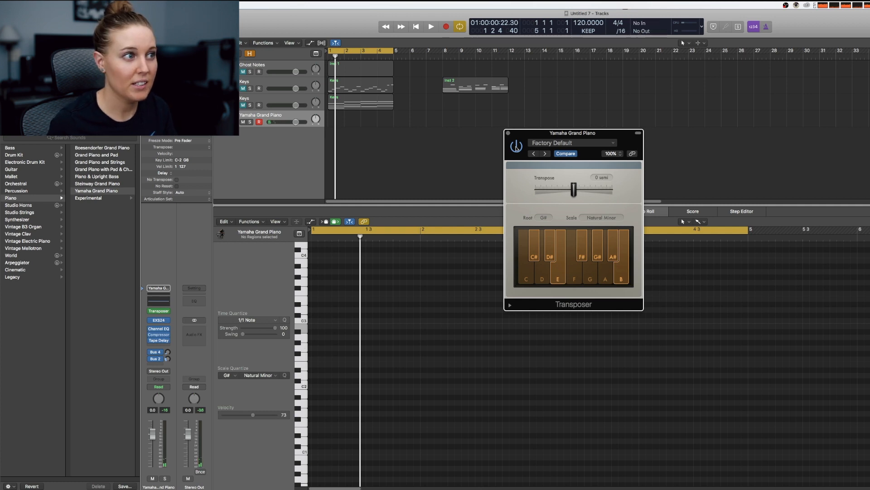
click(517, 146)
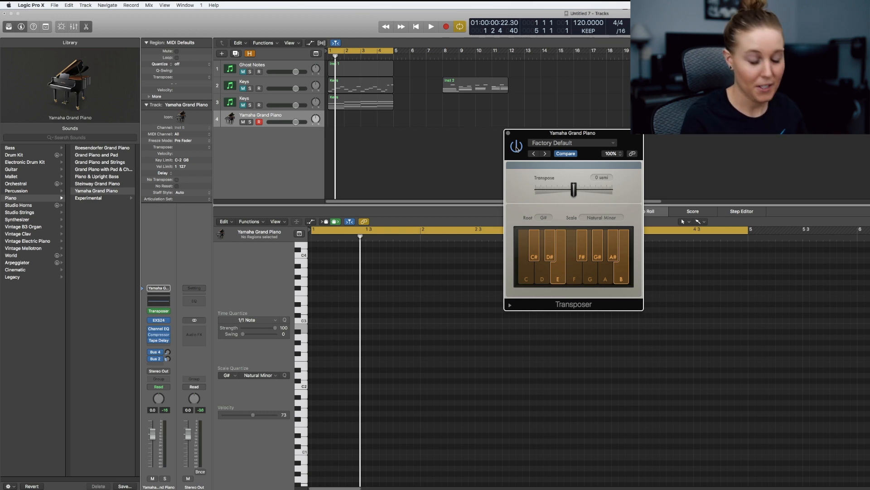
key(r)
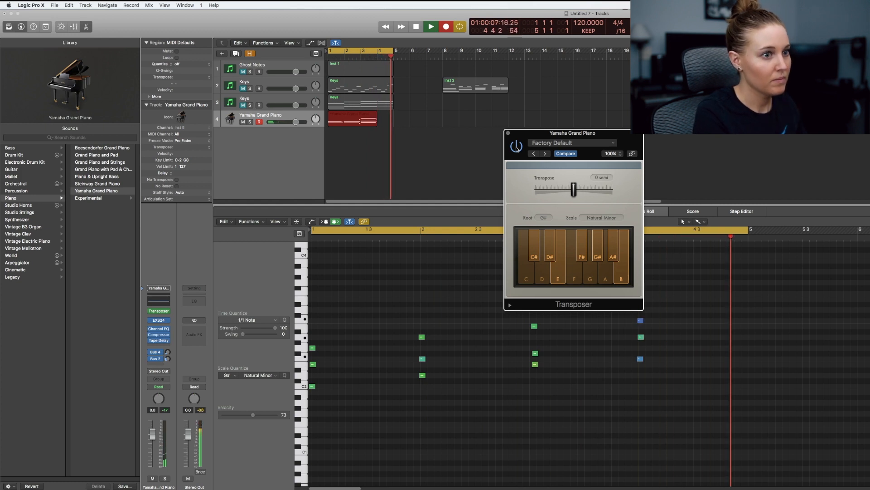
key(space)
Select all the recorded piano notes and apply the G# Natural Minor scale quantize to them
drag(339, 342, 336, 417)
drag(696, 299, 356, 416)
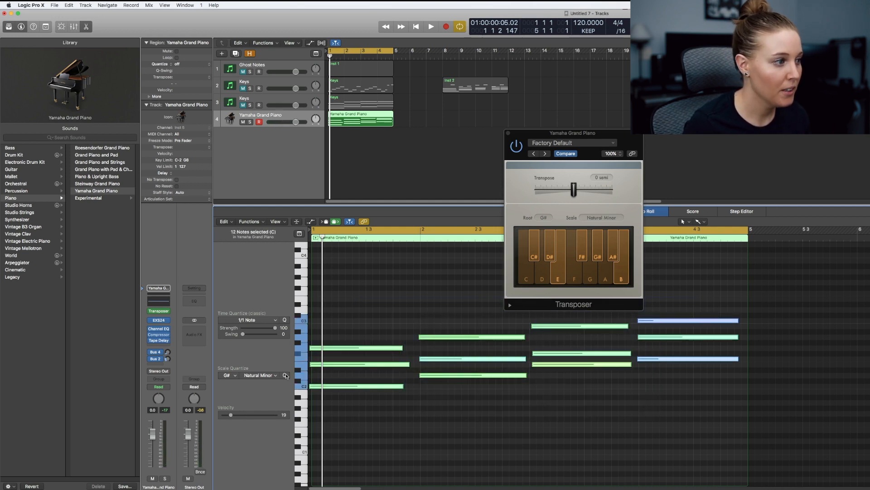
click(285, 376)
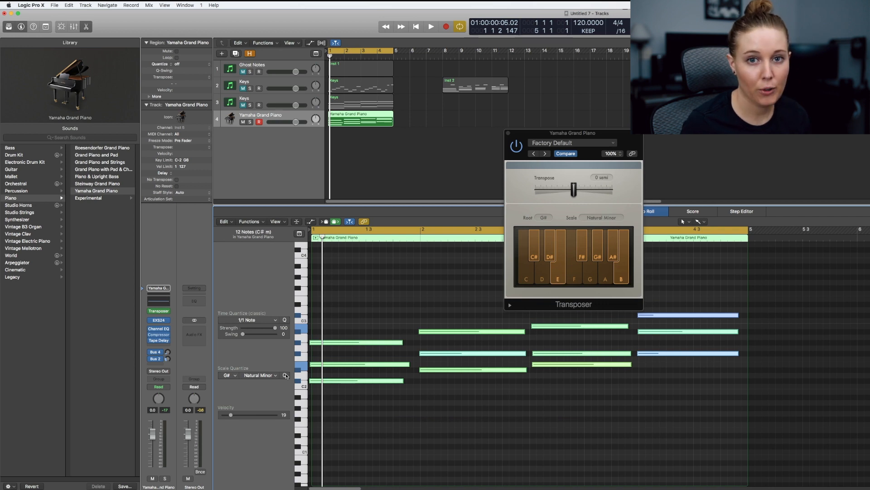
Bypass the Transposer and play back the scale-quantized chords, then undo the scale quantize and play the original chords for comparison
click(519, 146)
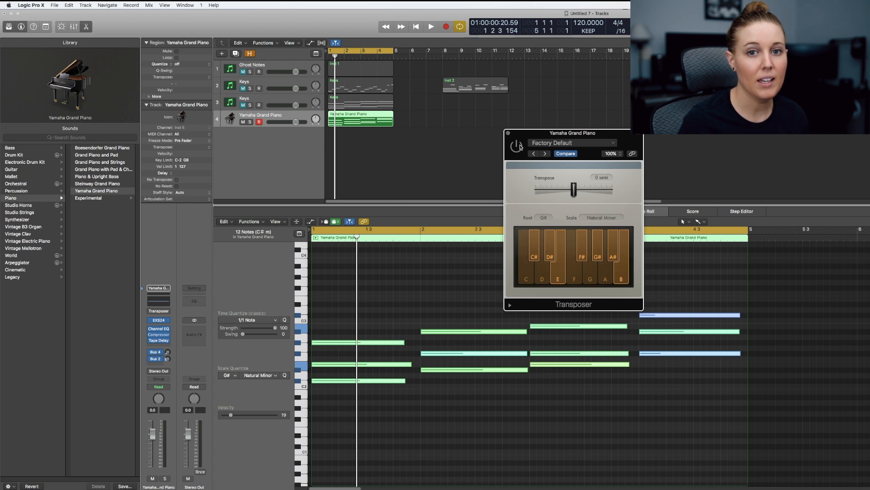
key(space)
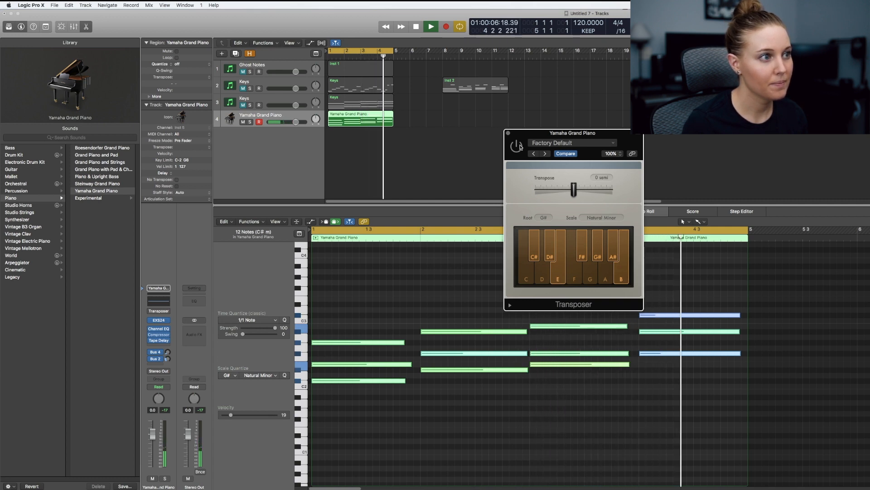
key(space)
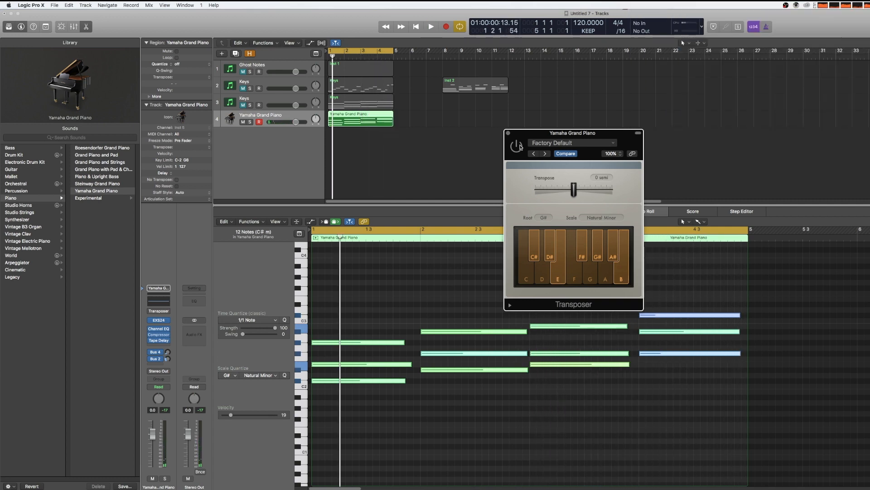
click(343, 405)
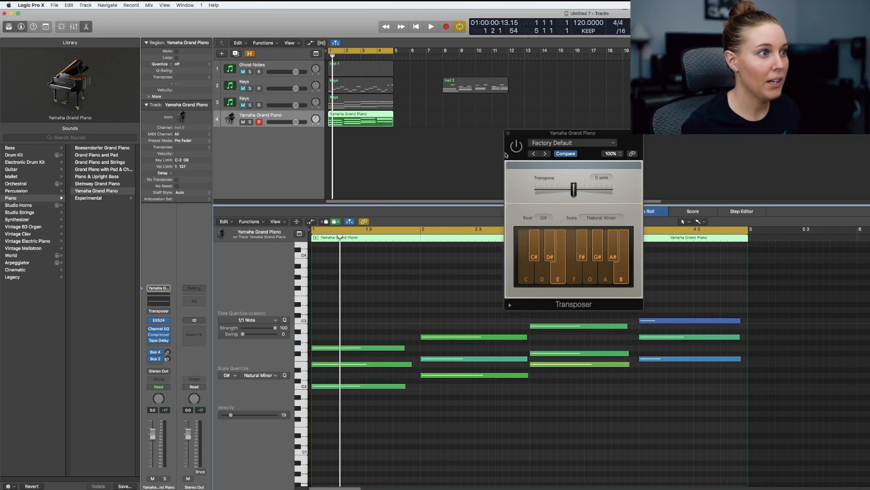
key(space)
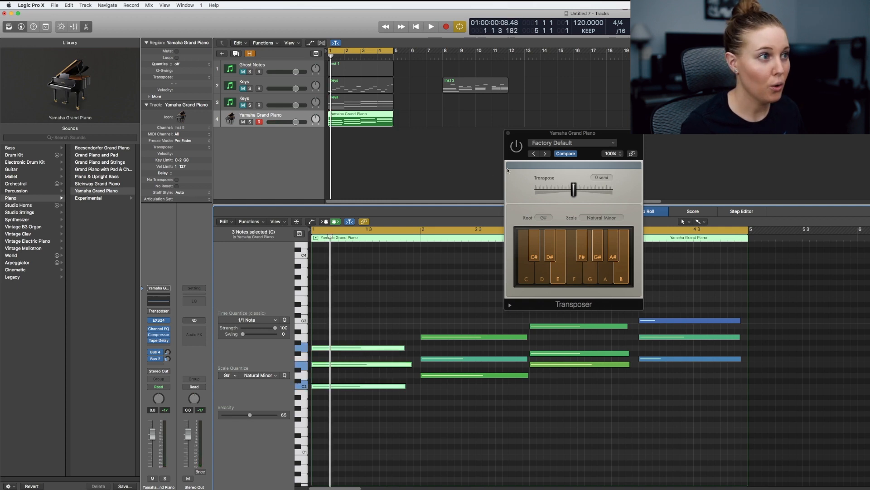
Switch the Transposer back on and scale-quantize every note of the piano region to G# Natural Minor
click(521, 145)
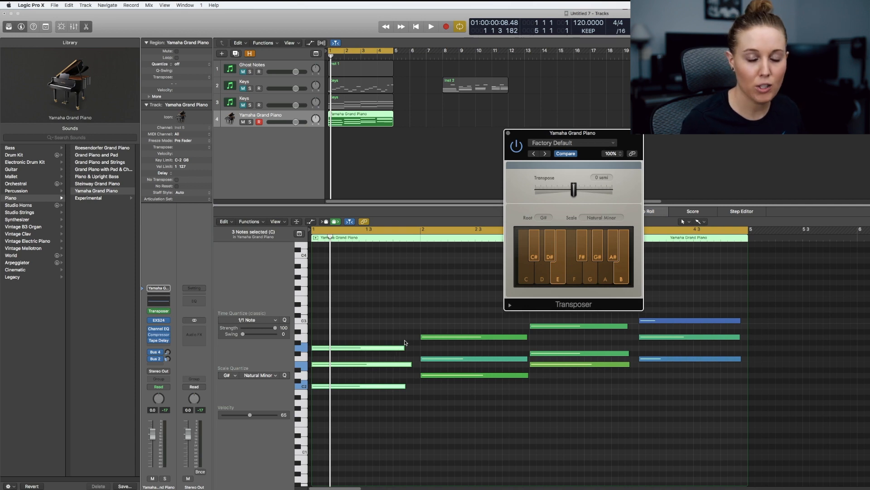
click(390, 429)
key(super+a)
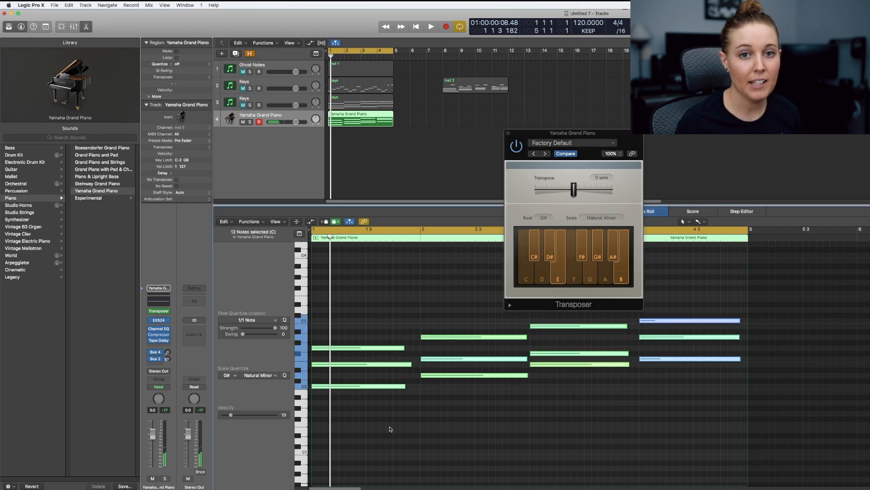
click(285, 376)
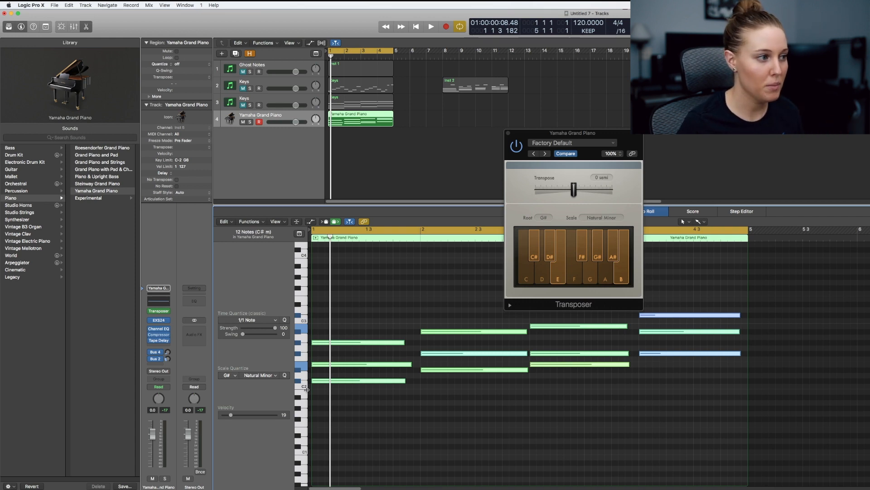
Remove the Transposer plug-in from the Yamaha Grand Piano channel
click(167, 311)
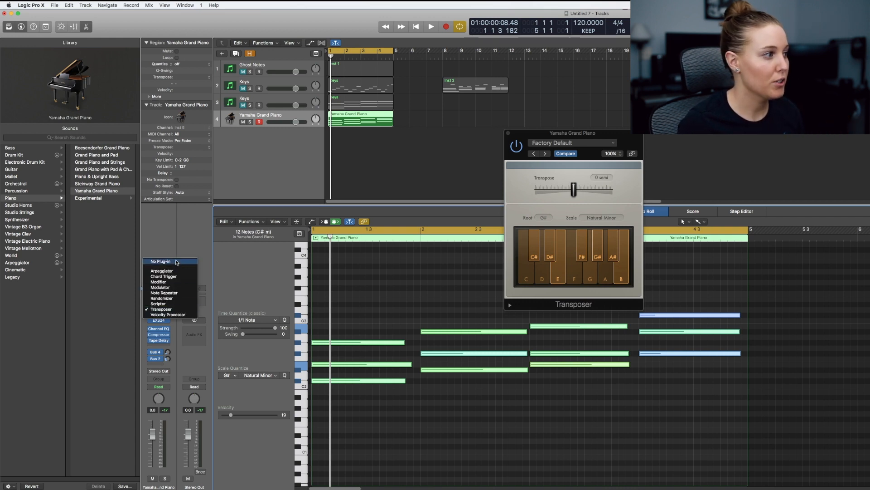
click(177, 262)
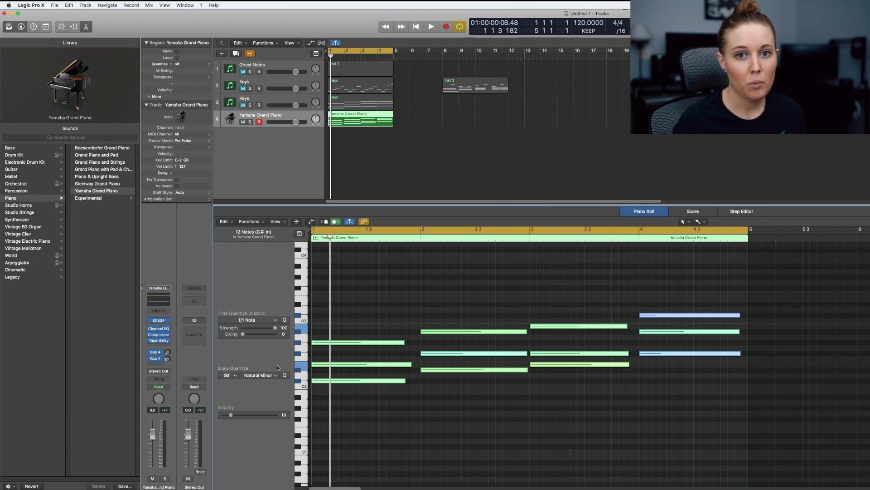